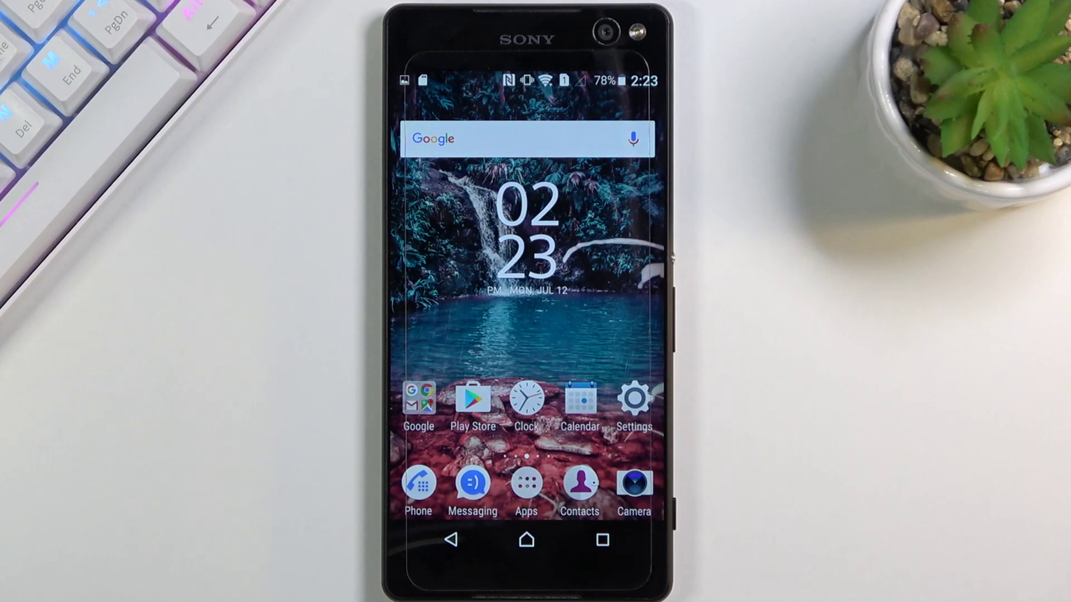
Step: Open the app drawer, swipe to its second page, and peek into the Otros folder
left_click(526, 485)
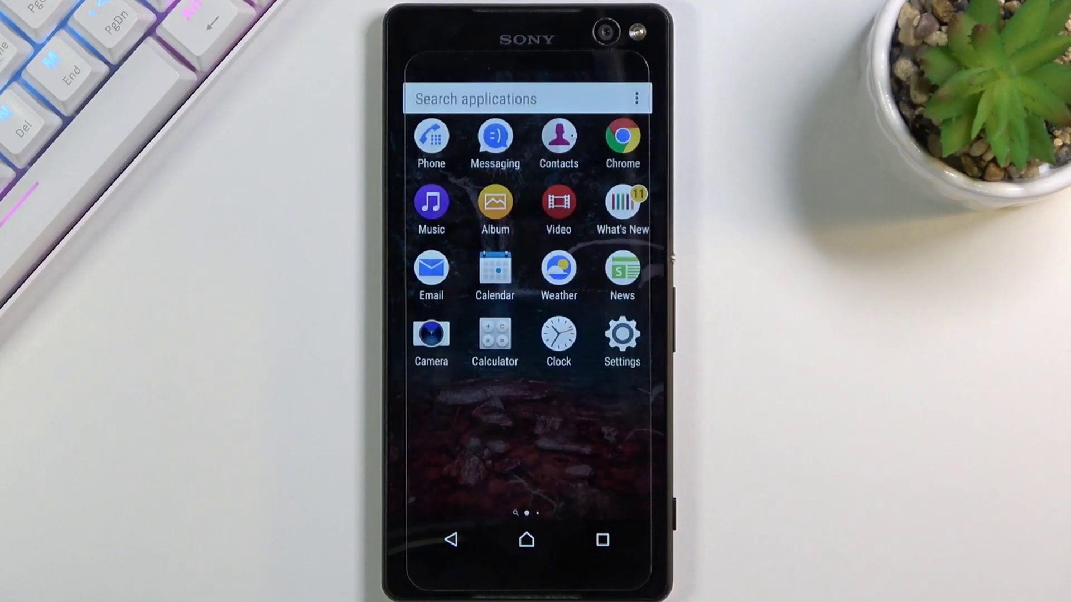
left_click_drag(602, 418, 435, 418)
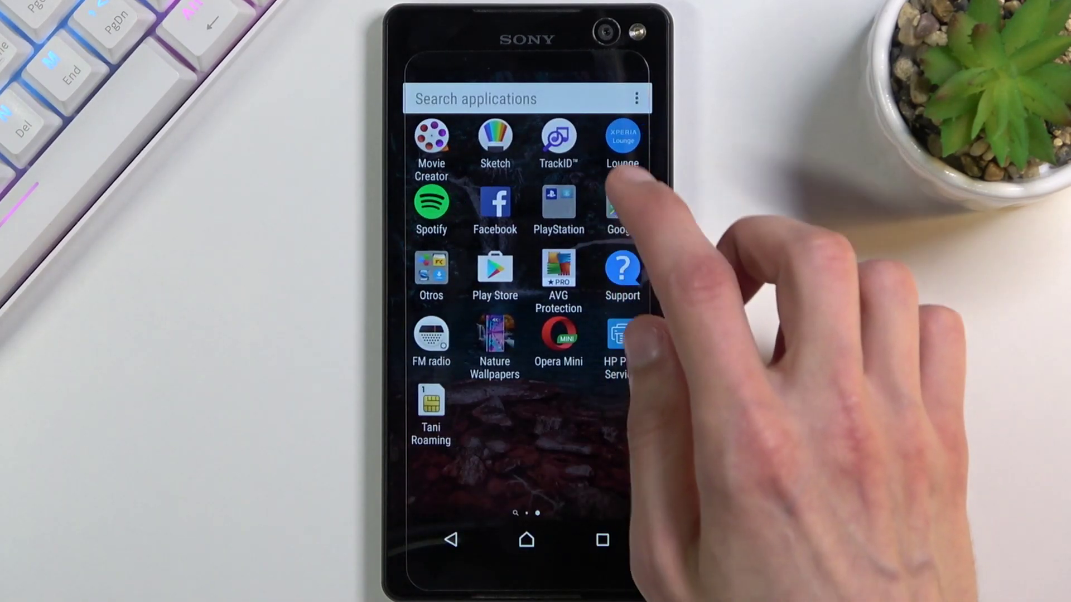
left_click(431, 273)
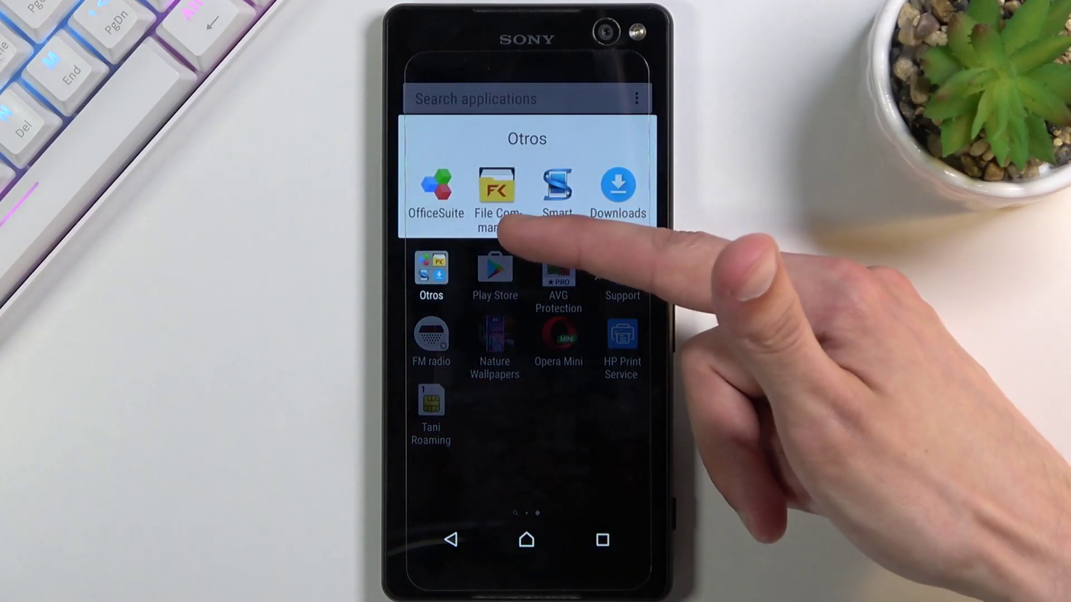
left_click(577, 452)
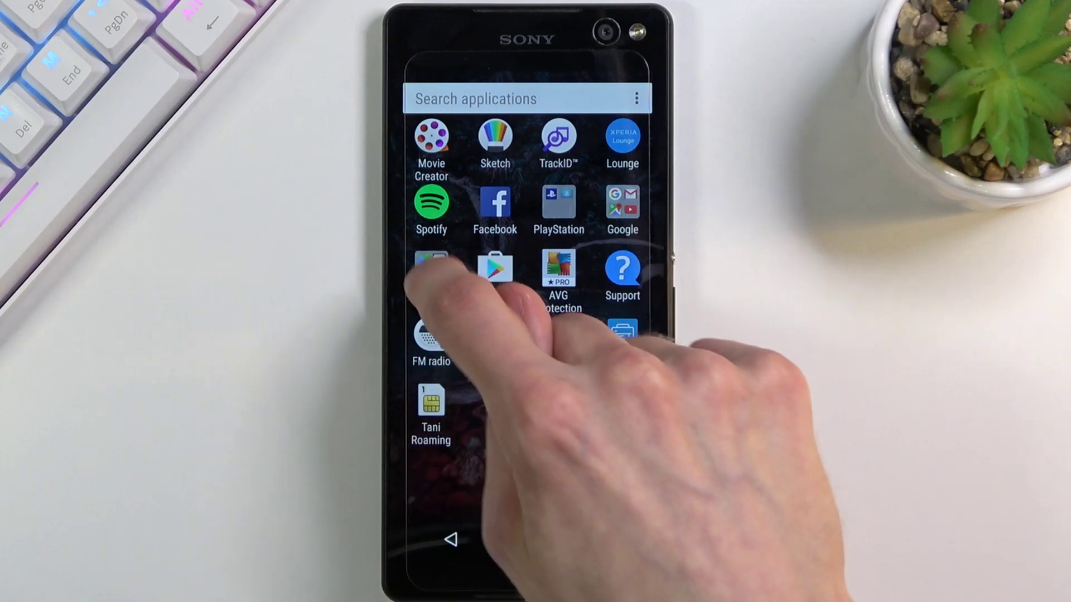
Step: Launch File Commander from the Otros folder, allow contacts access, and skip sign-in
left_click(431, 272)
left_click(621, 192)
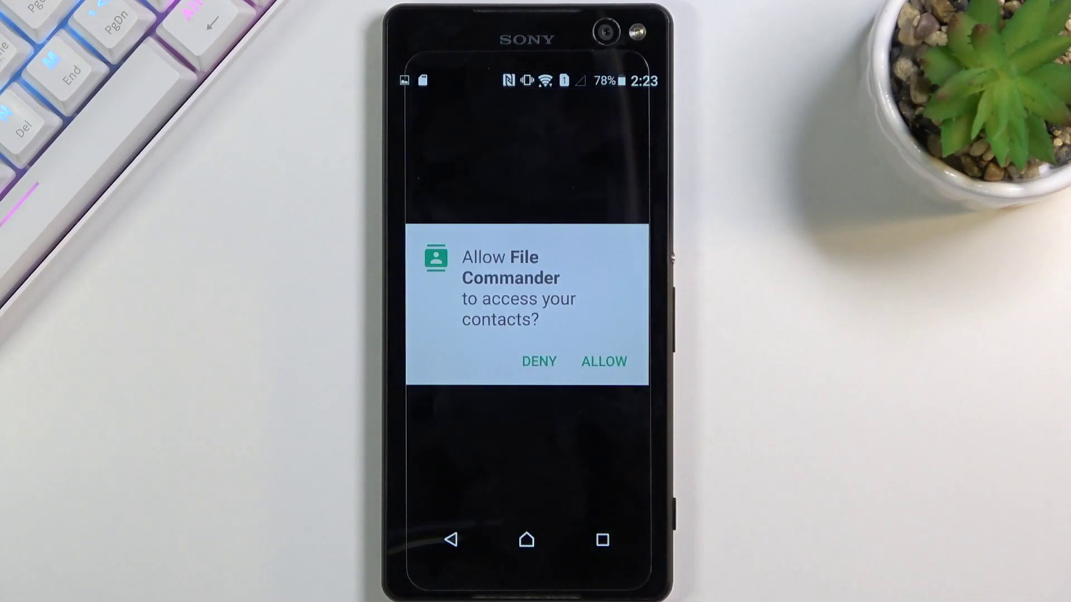
left_click(610, 360)
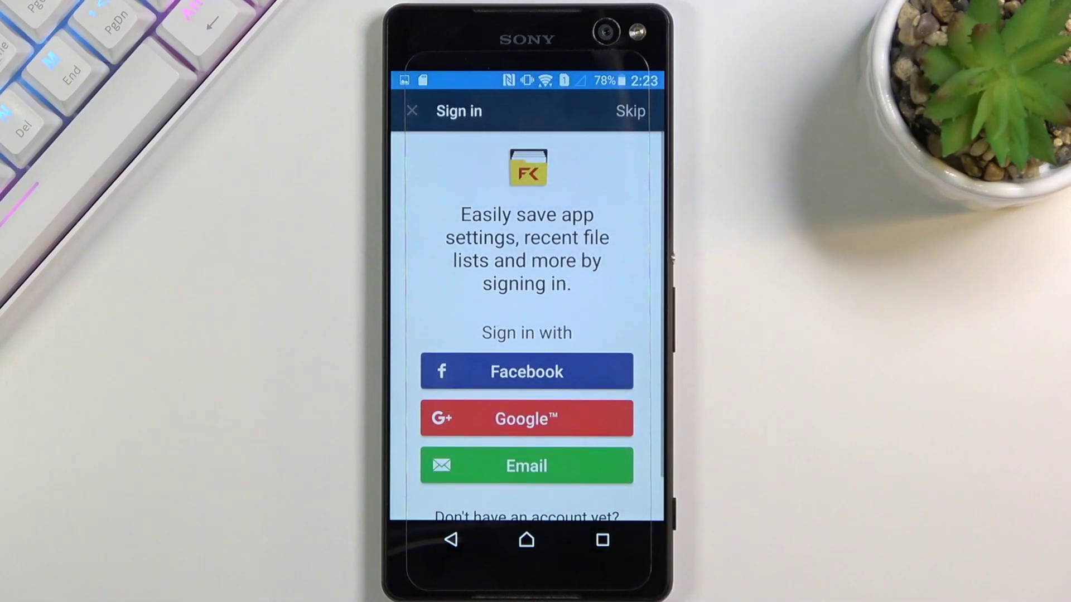
left_click(630, 110)
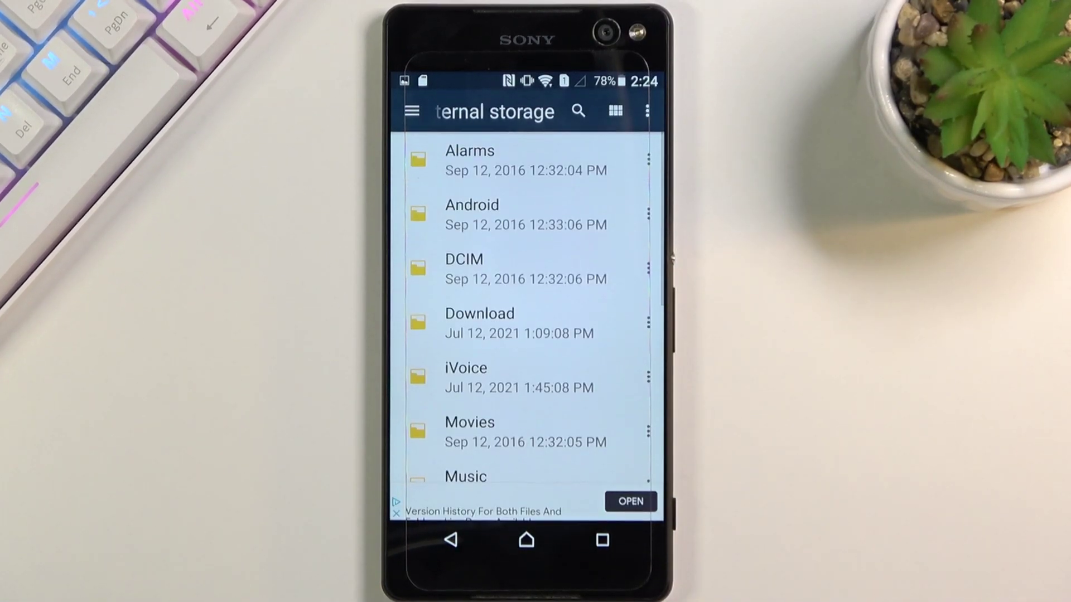
scroll(527, 334, "down", 5)
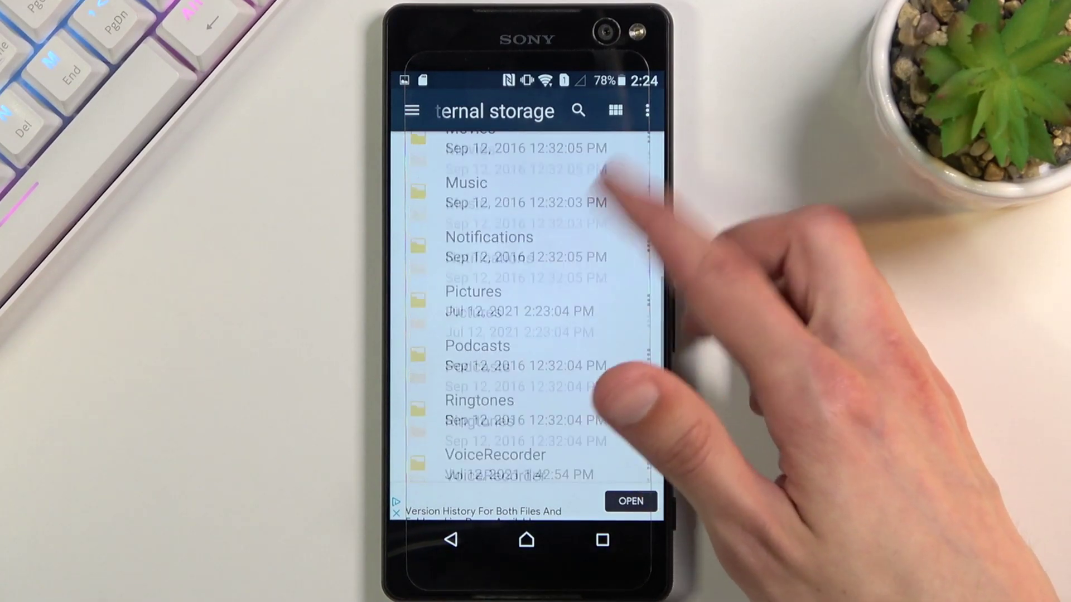
Step: Look inside Pictures > Screenshots, then return to the internal storage folder list
left_click(536, 267)
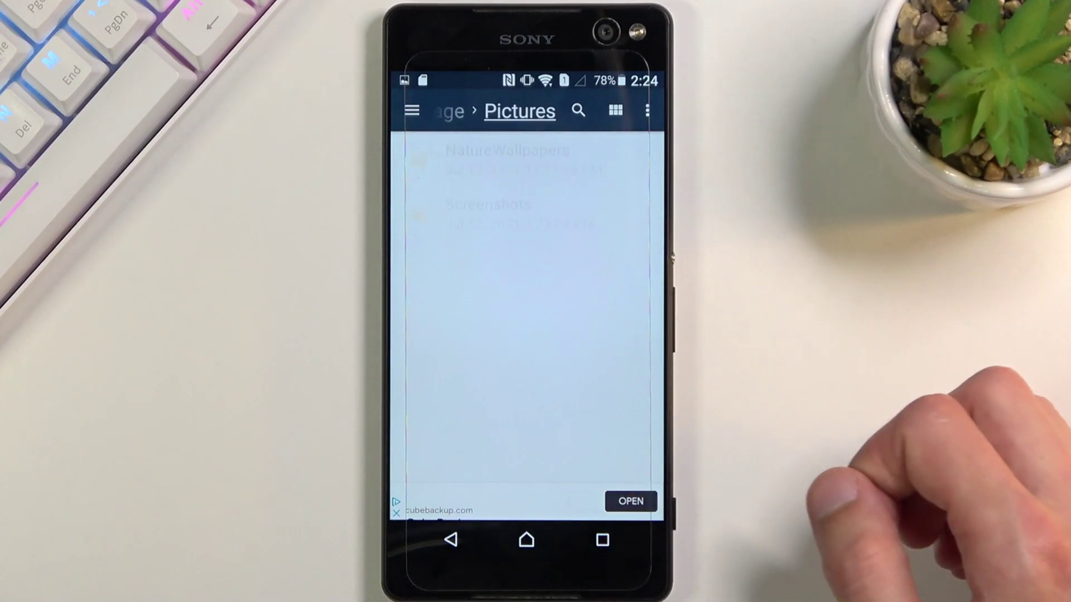
left_click(502, 214)
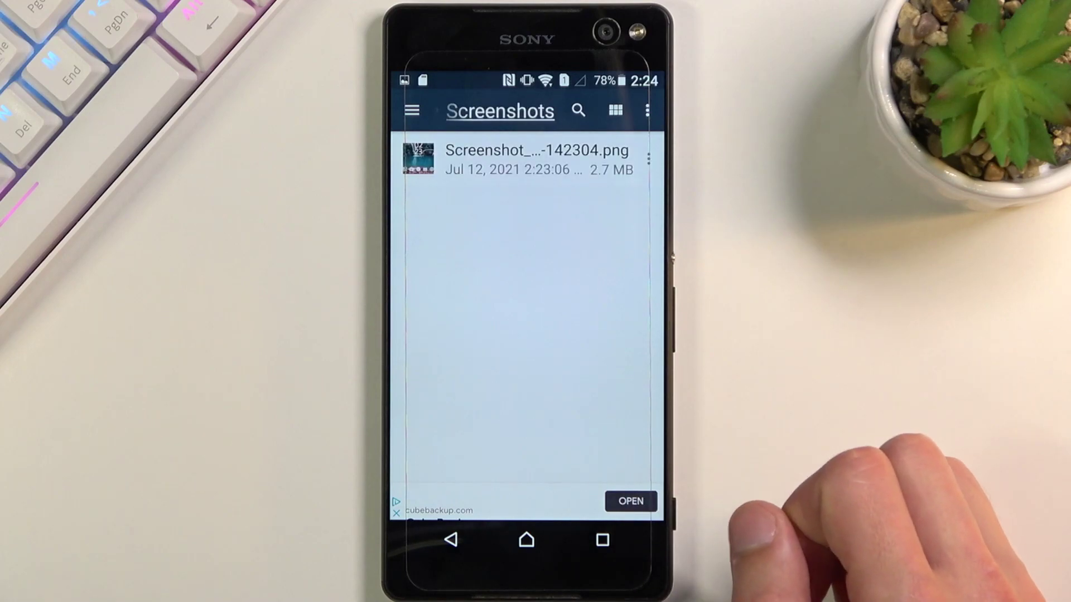
left_click(452, 540)
left_click(452, 541)
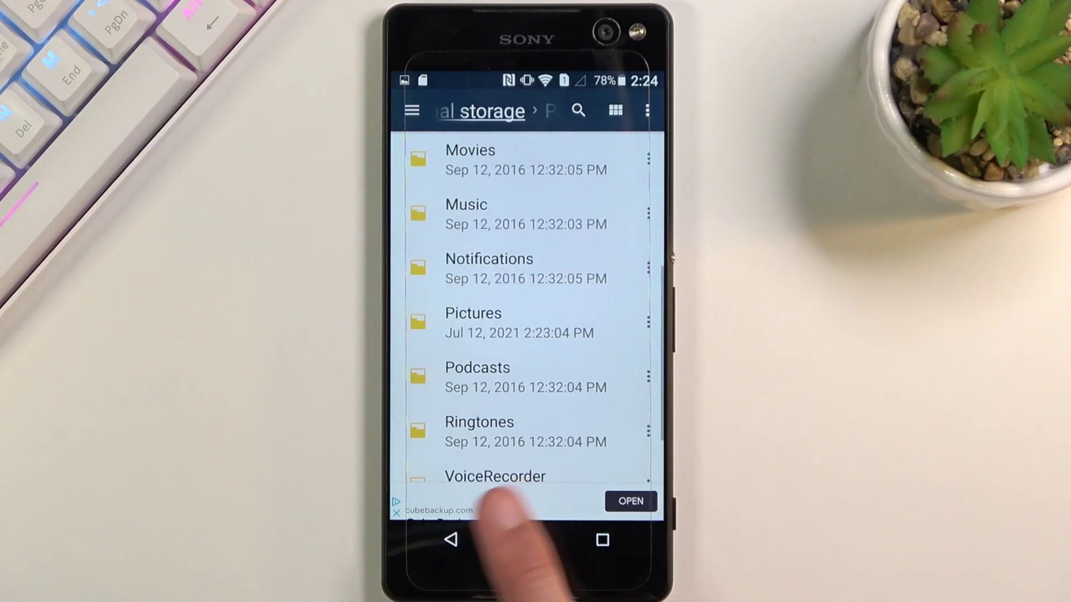
scroll(535, 336, "up", 5)
scroll(536, 335, "down", 5)
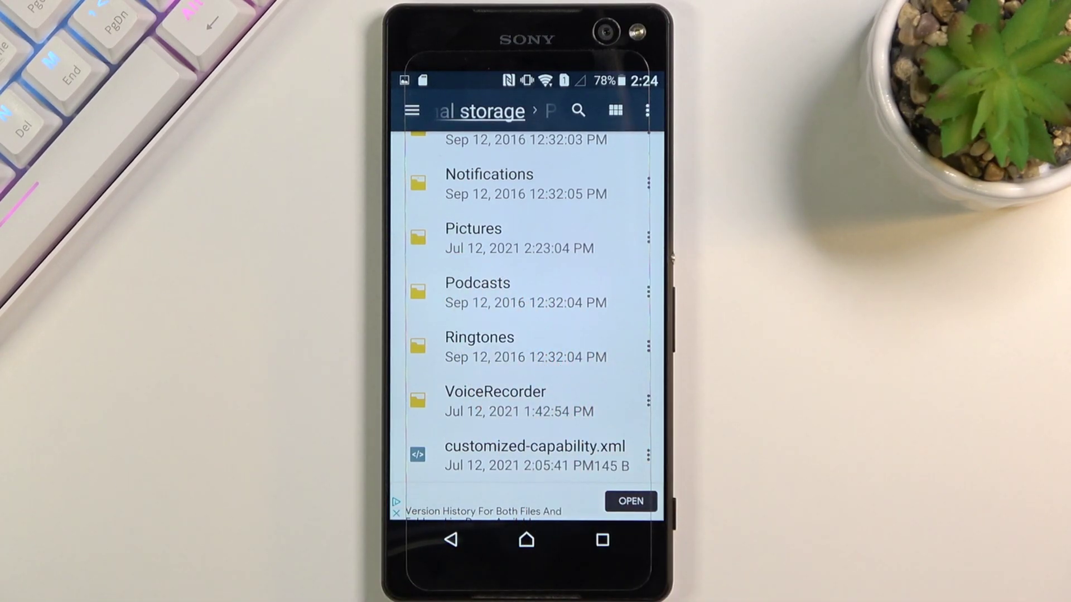
Step: Check the Podcasts, Pictures and DCIM folders, then open the Download folder
left_click(503, 292)
left_click(450, 540)
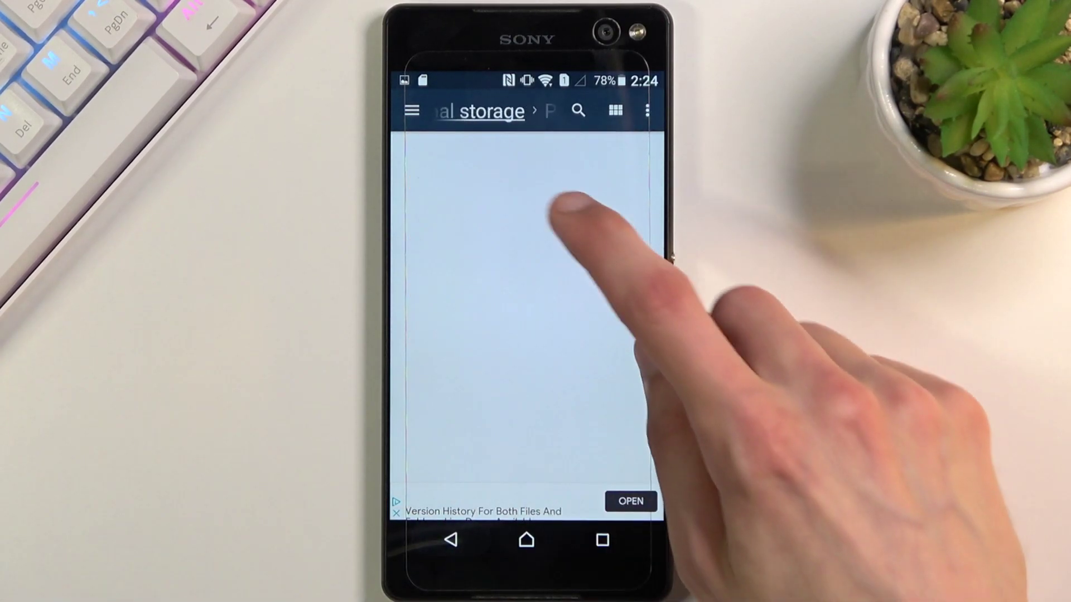
left_click(501, 255)
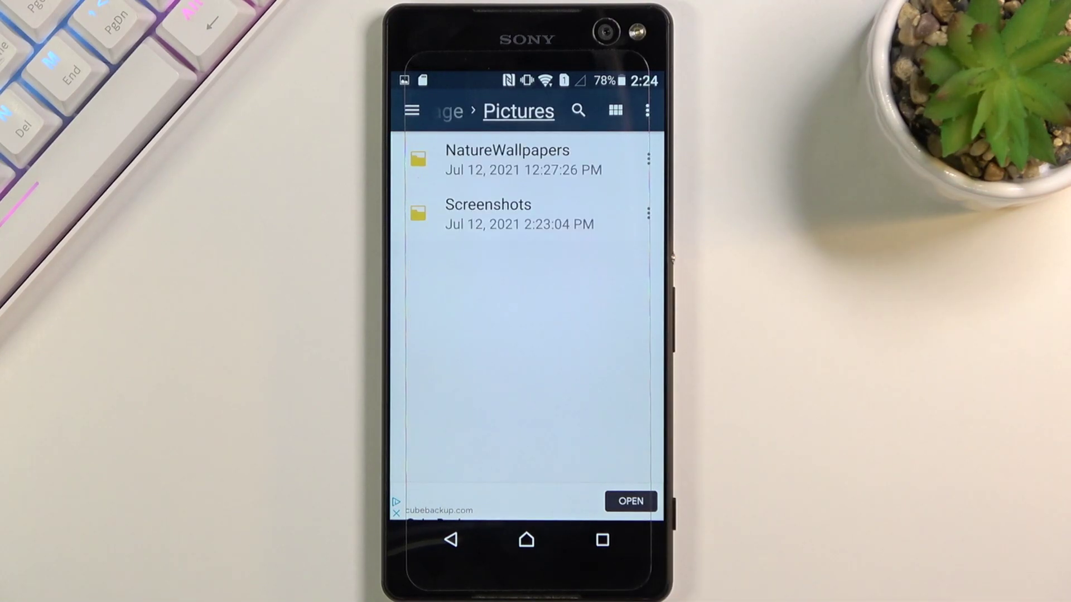
left_click(450, 540)
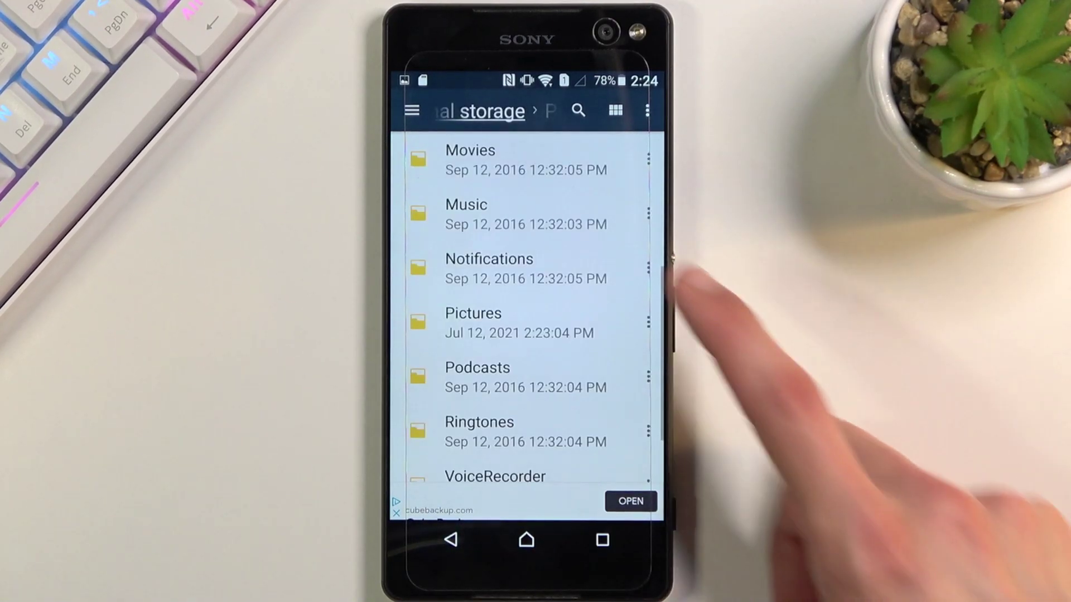
scroll(569, 335, "up", 5)
left_click(503, 251)
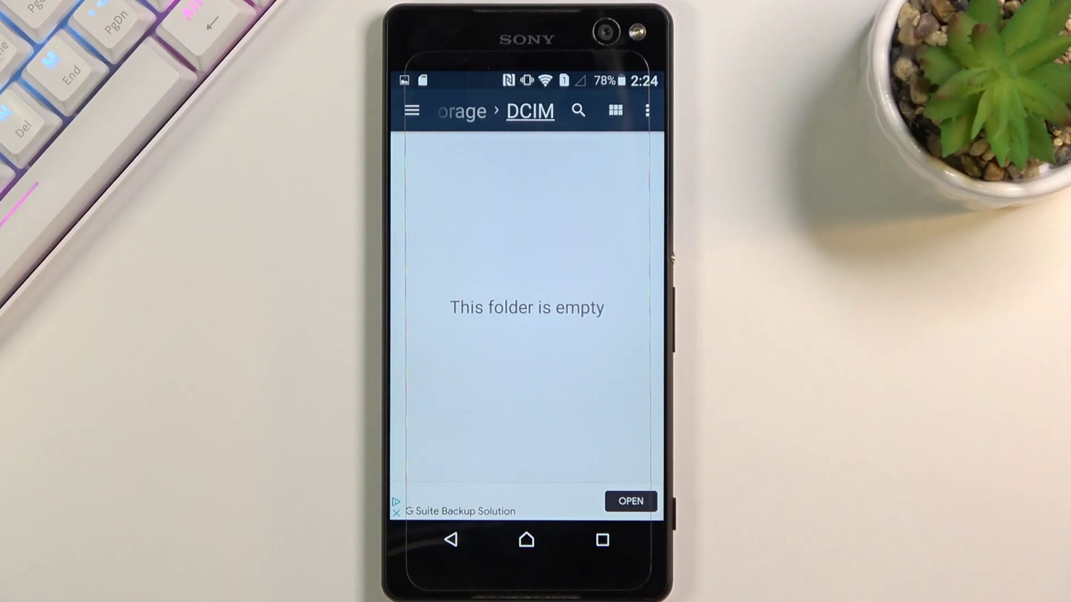
left_click(450, 539)
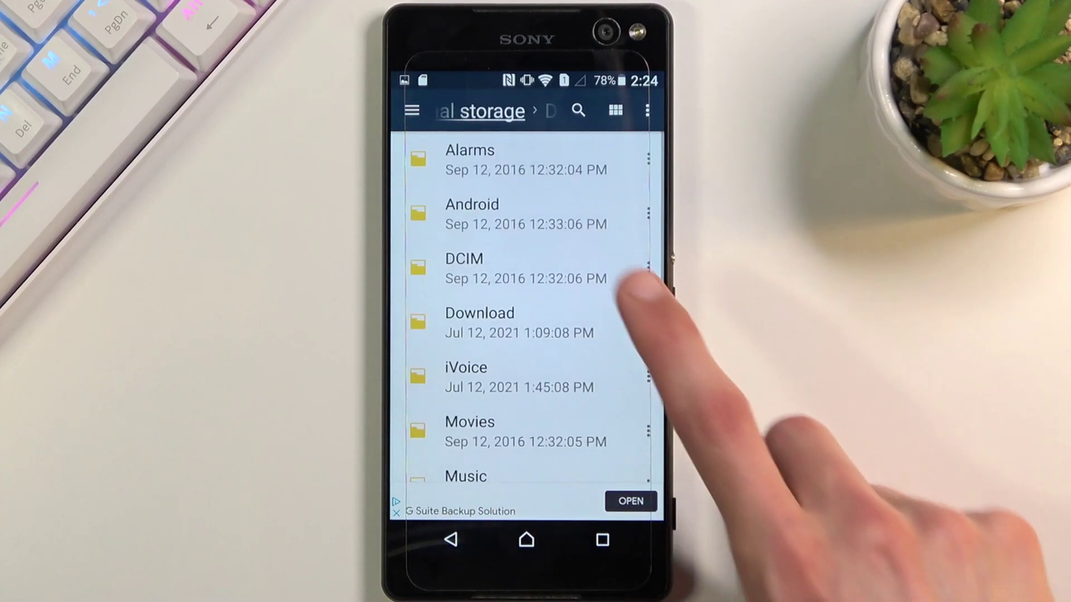
left_click(502, 314)
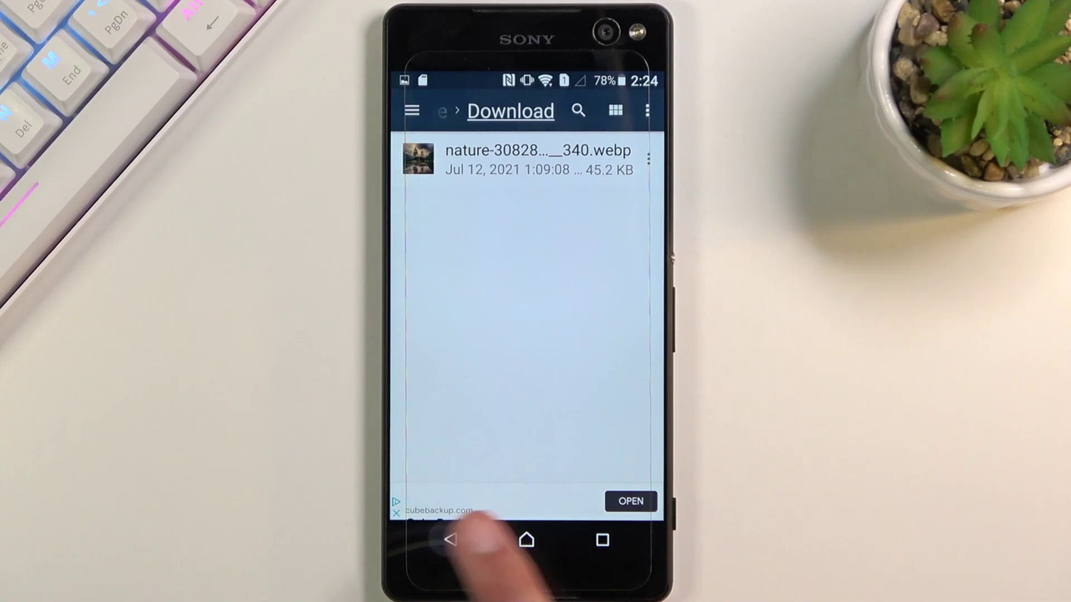
Step: Return to internal storage and navigate to Pictures > Screenshots, passing the empty Podcasts folder
left_click(451, 540)
scroll(586, 334, "down", 5)
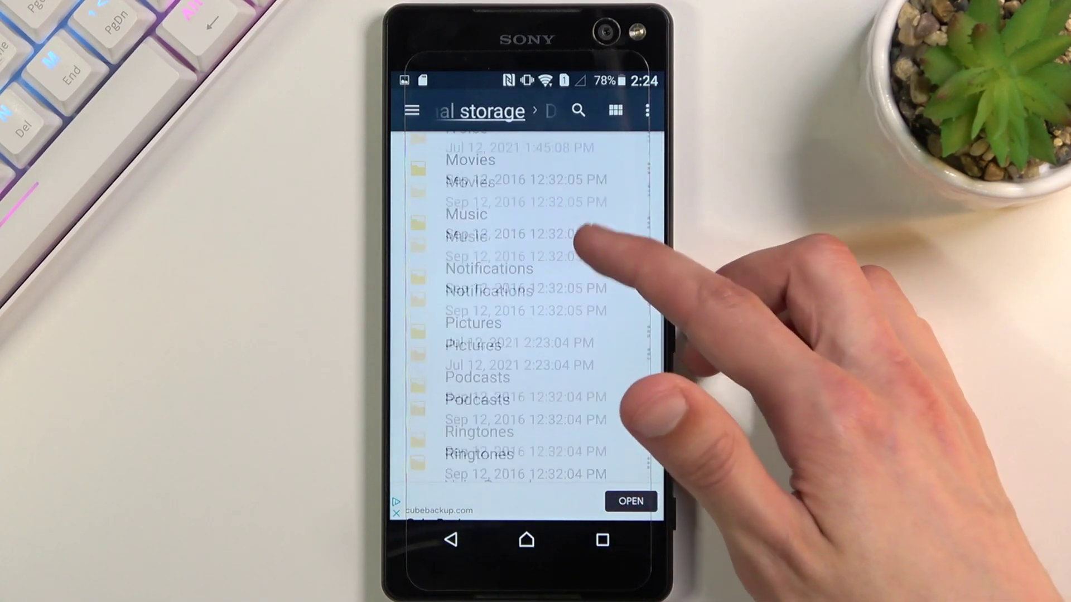
left_click(477, 326)
left_click(450, 539)
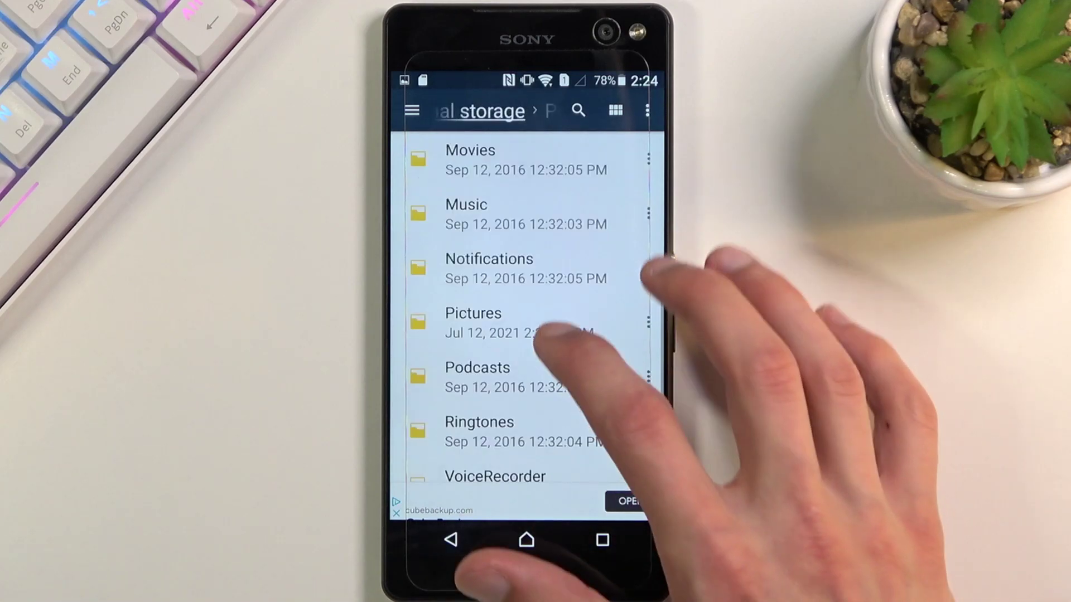
left_click(473, 322)
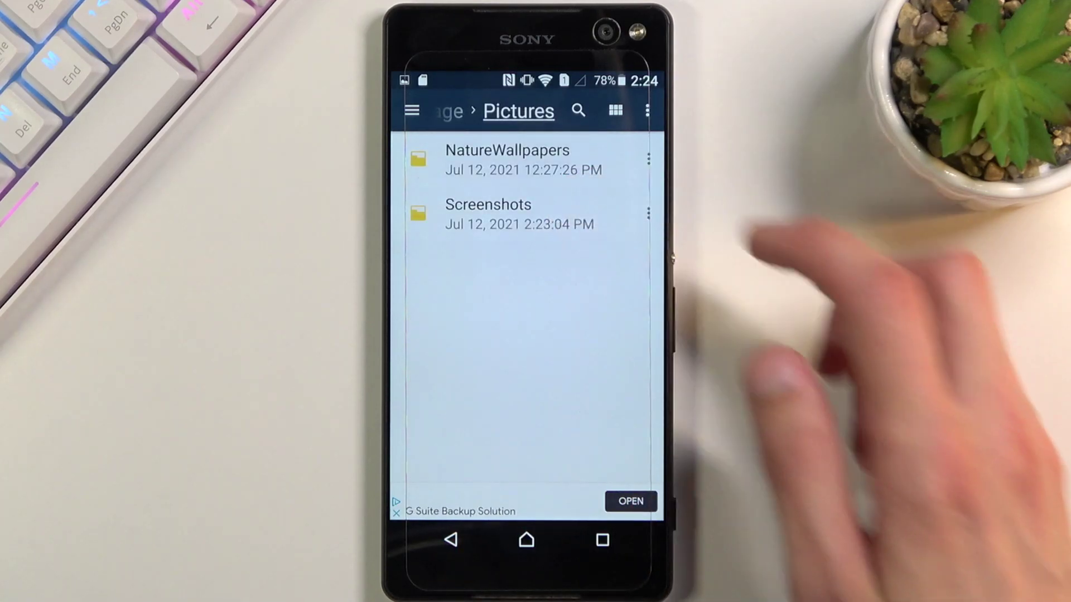
left_click(488, 213)
Step: Mark the screenshot PNGs, ending with two of the three files selected
left_click(536, 159)
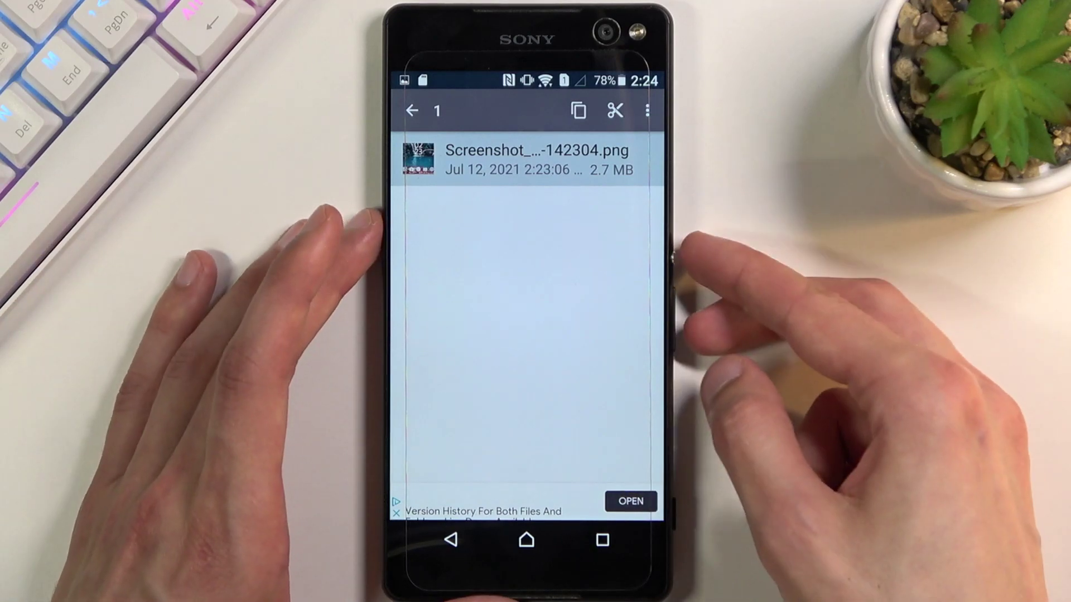
left_click(451, 540)
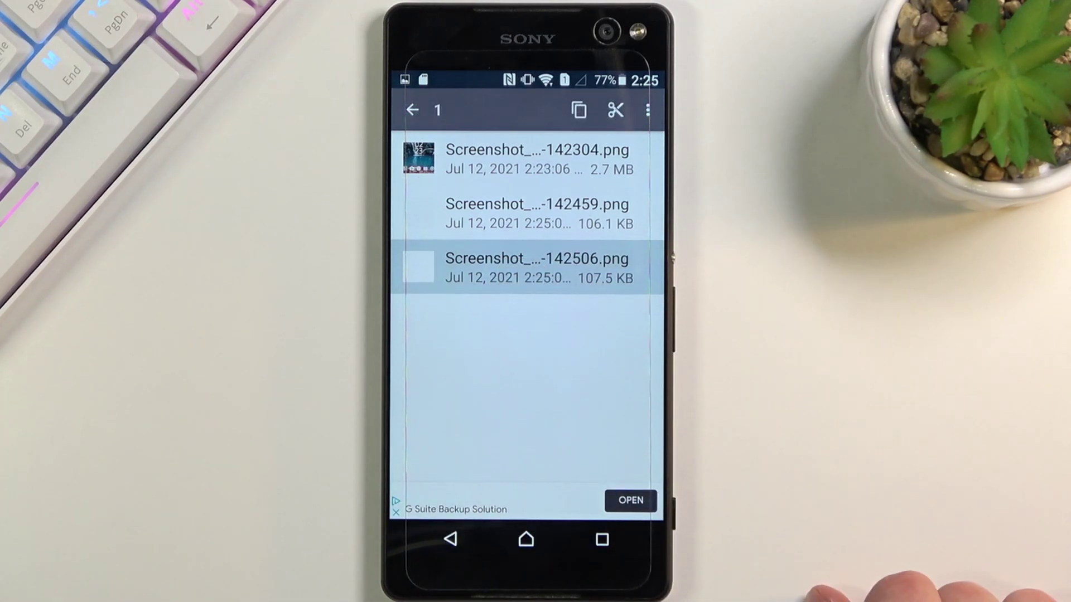
left_click(519, 213)
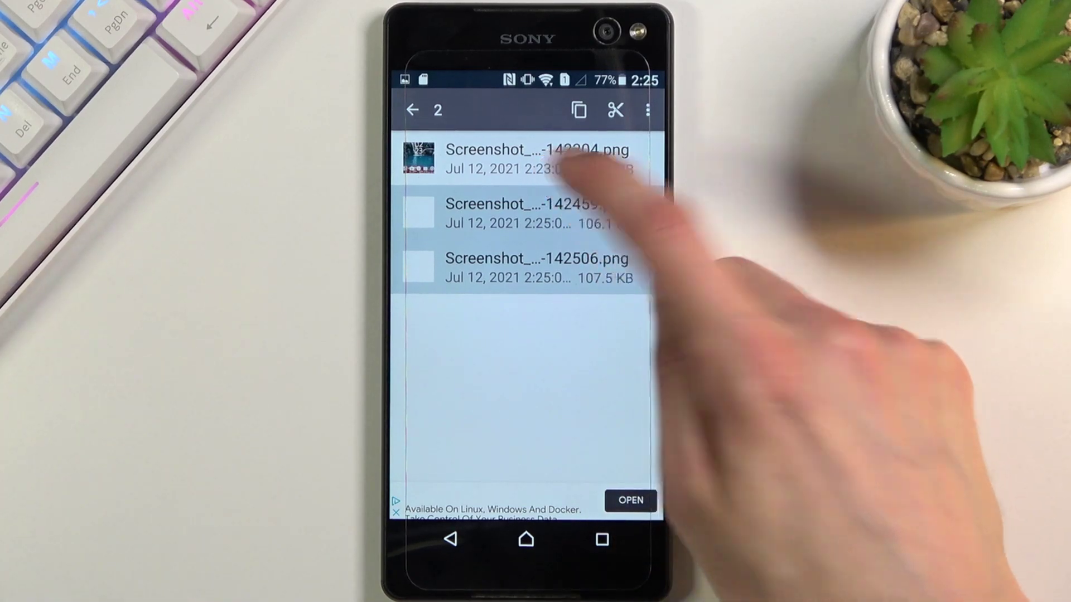
left_click(519, 159)
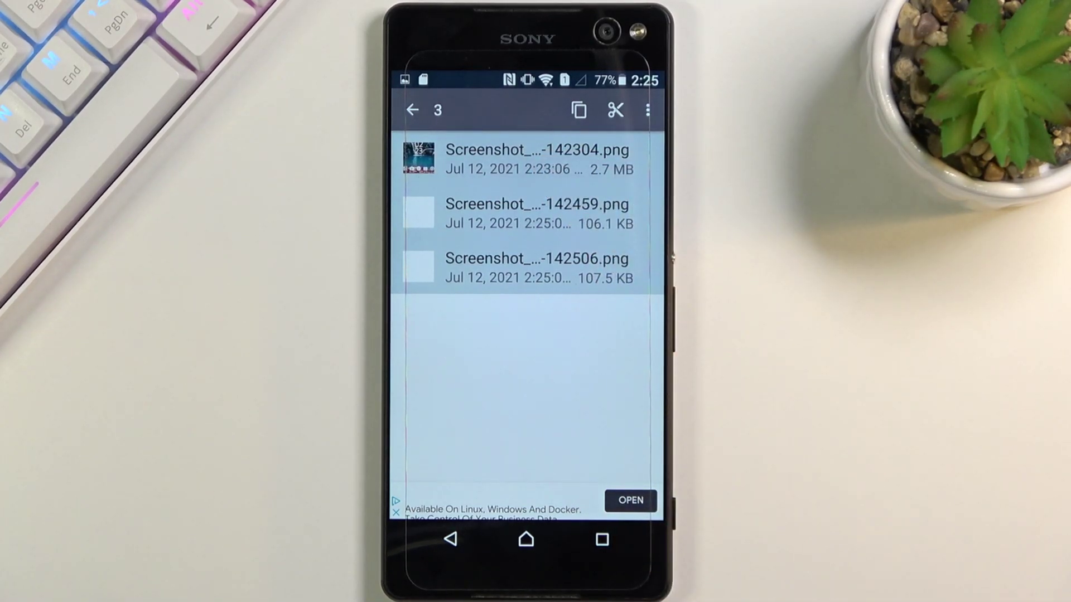
left_click(519, 268)
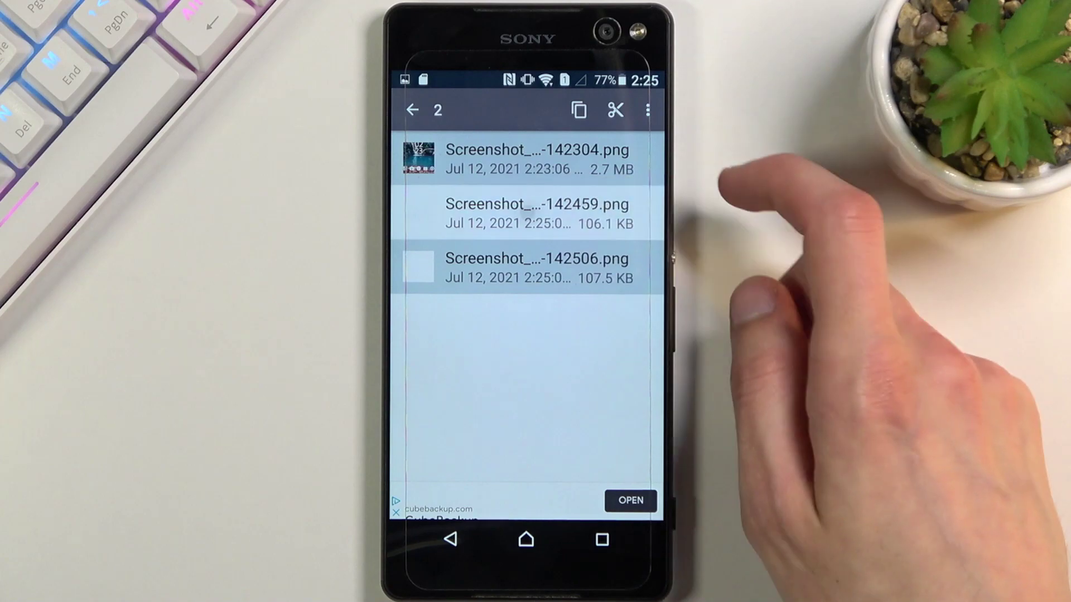
Step: Select all three screenshot PNGs with Select All from the more-actions list
left_click(648, 110)
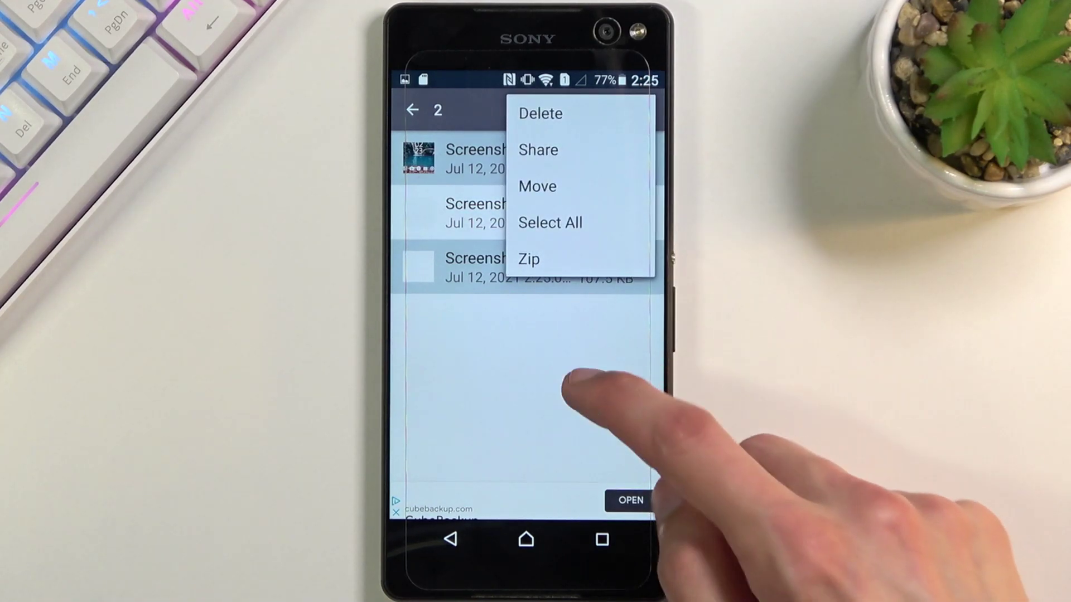
left_click(544, 386)
left_click(648, 110)
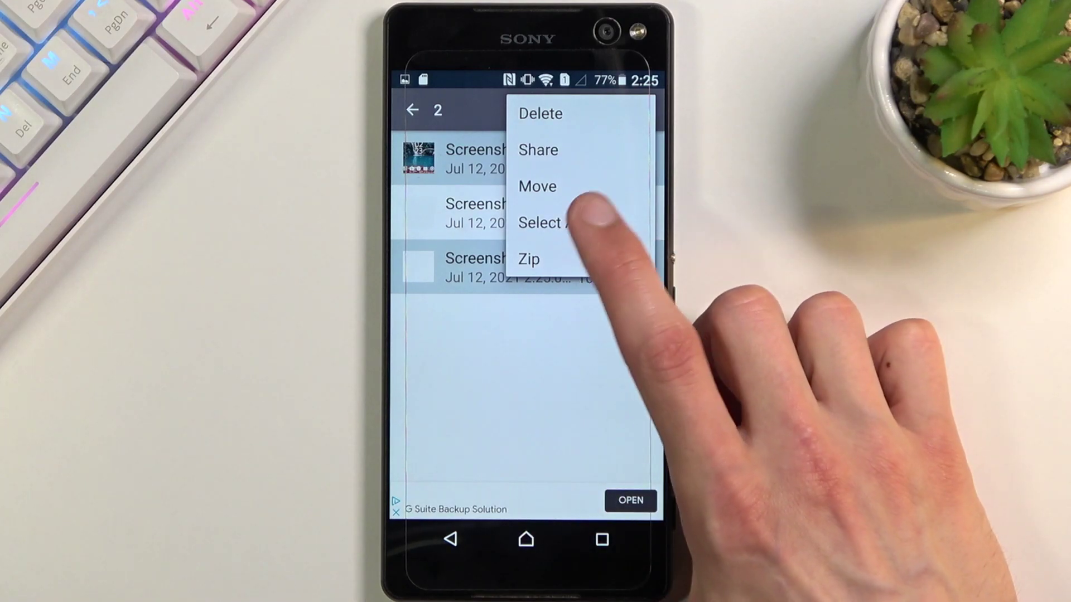
left_click(550, 223)
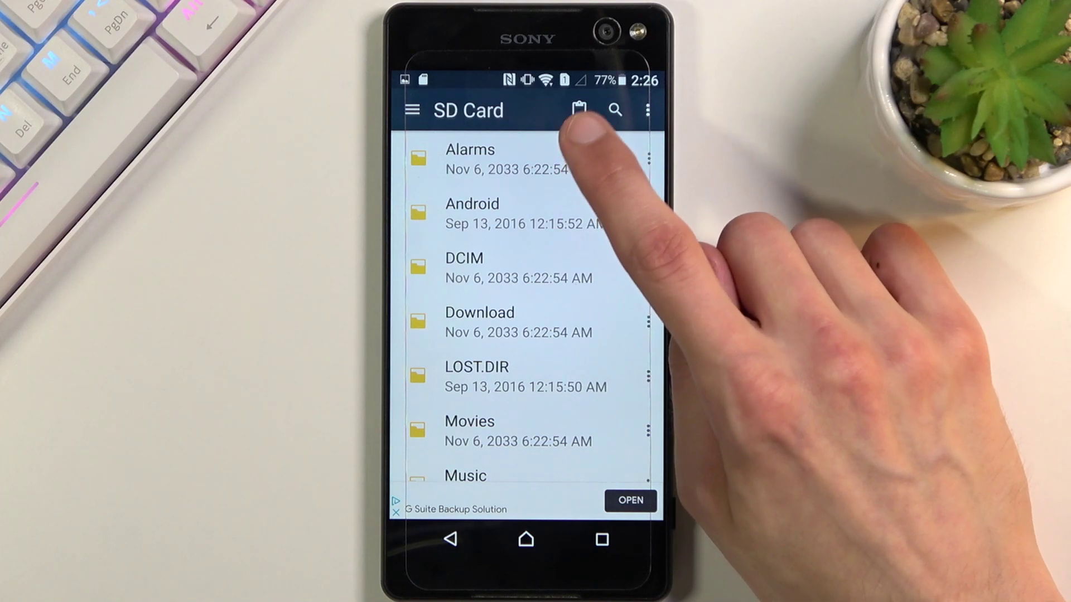
Step: Paste the three screenshots at the SD Card root, then go to the home screen
left_click(579, 110)
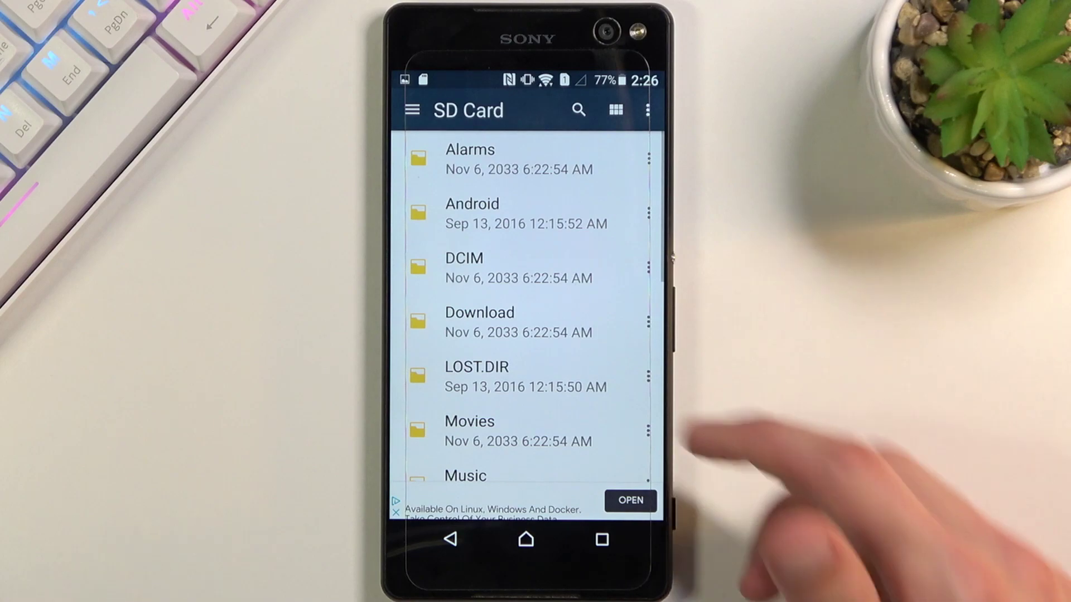
scroll(527, 335, "down", 5)
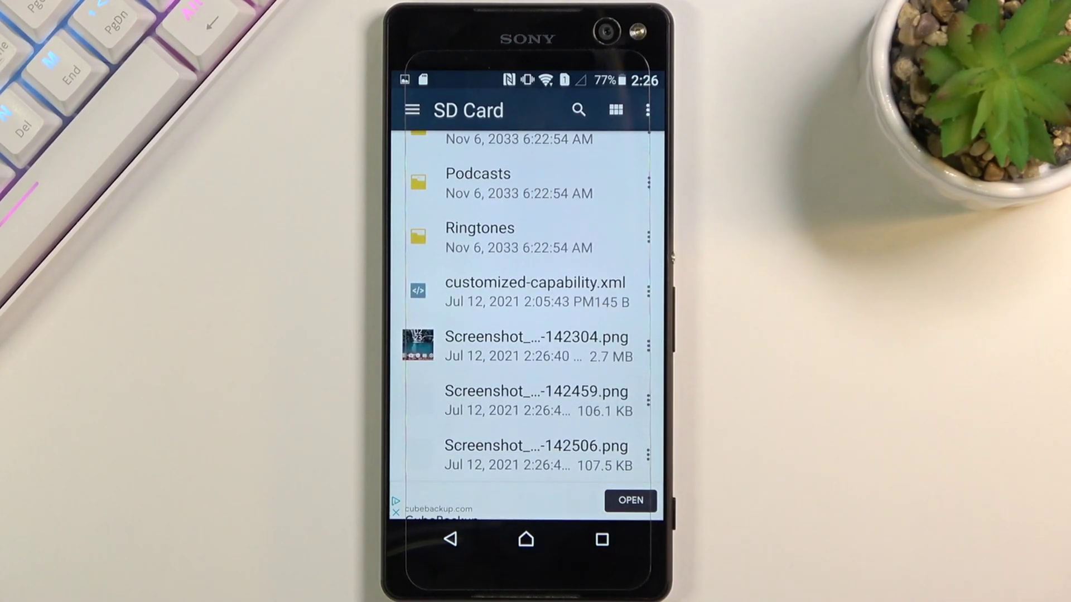
left_click(525, 540)
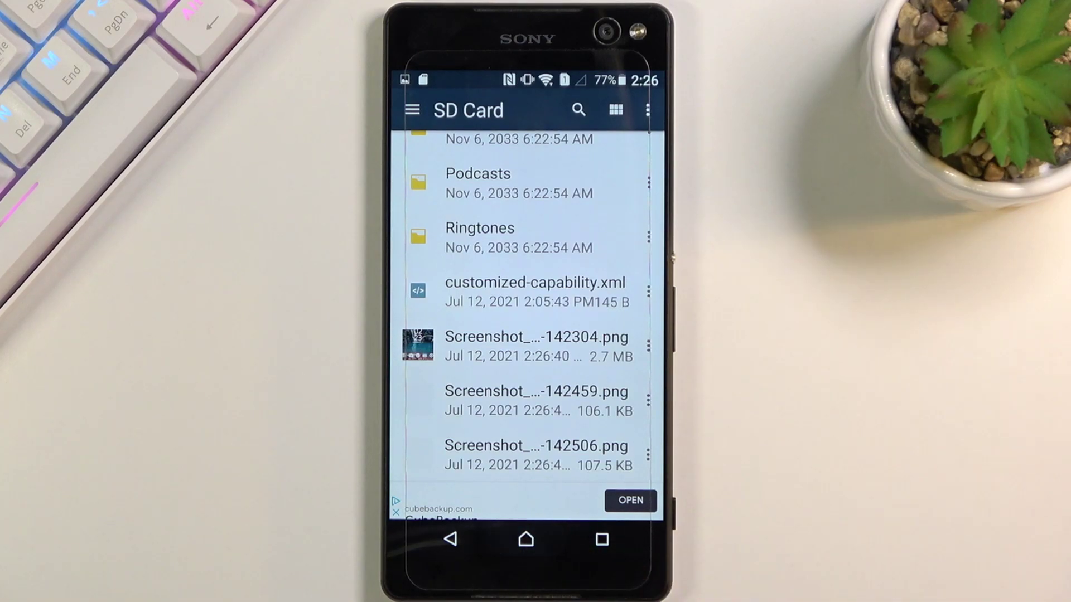